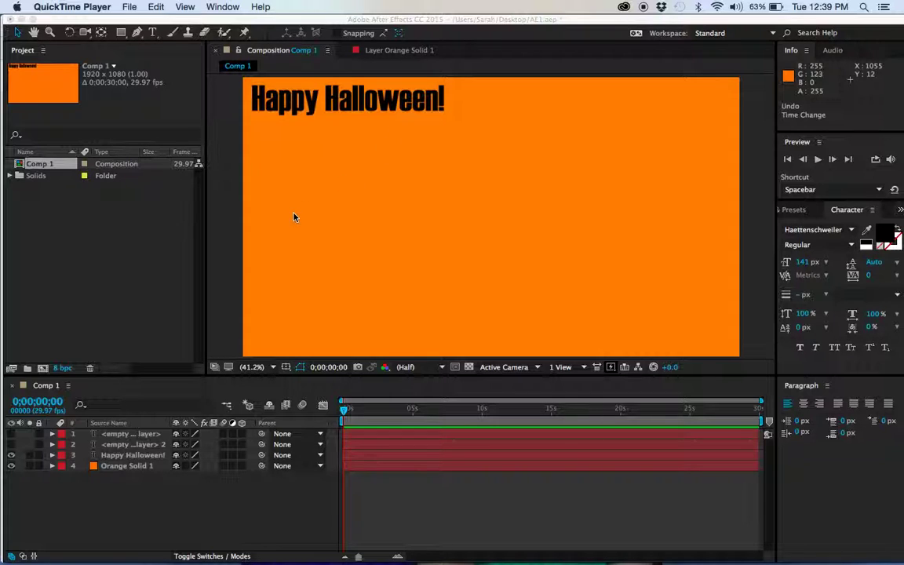
# Step: Start a Position keyframe for the Happy Halloween! text layer at 0;00;00;00
pyautogui.click(138, 460)
pyautogui.click(138, 457)
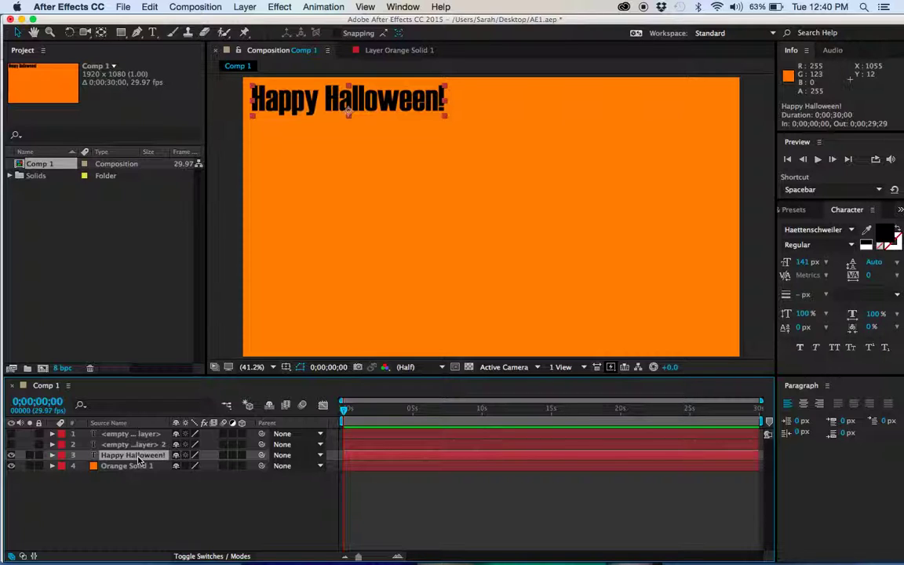
pyautogui.click(53, 456)
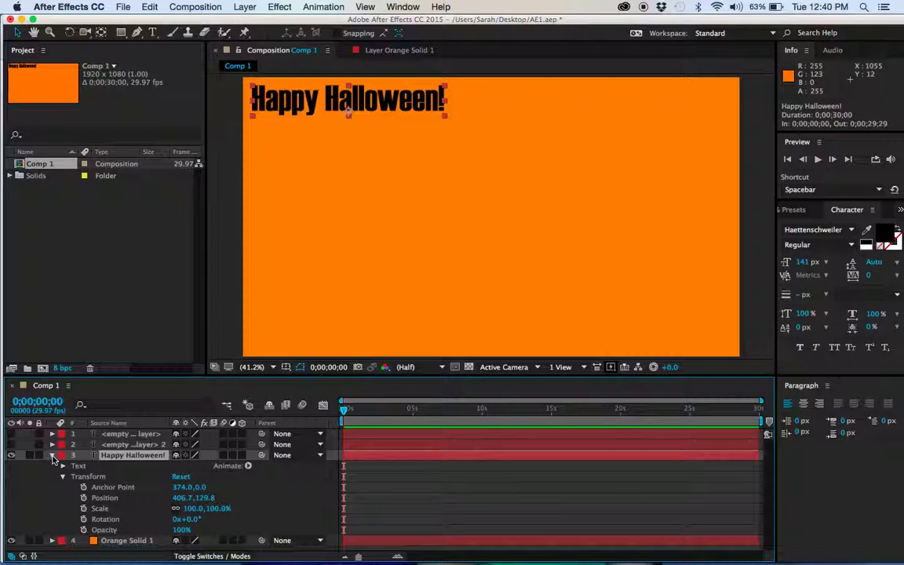
pyautogui.click(64, 477)
pyautogui.click(64, 478)
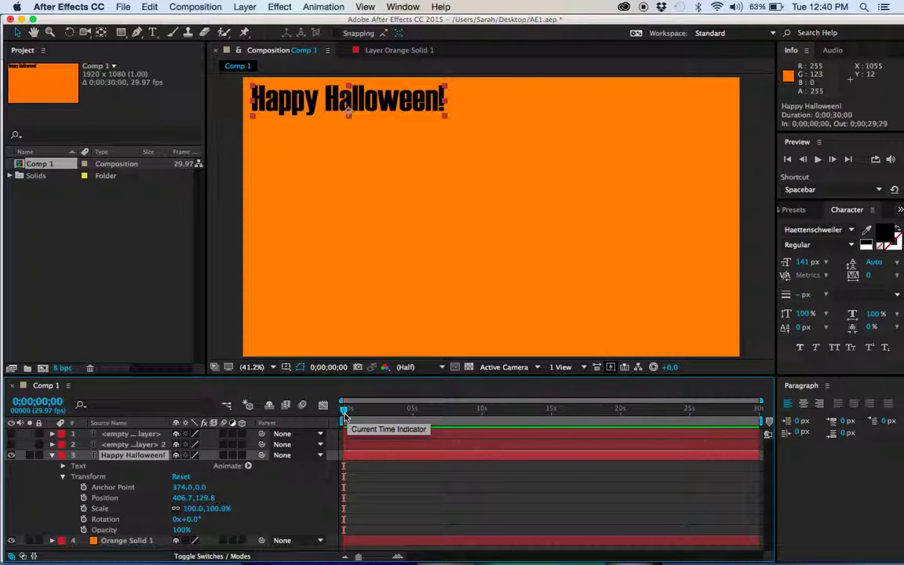
pyautogui.click(84, 498)
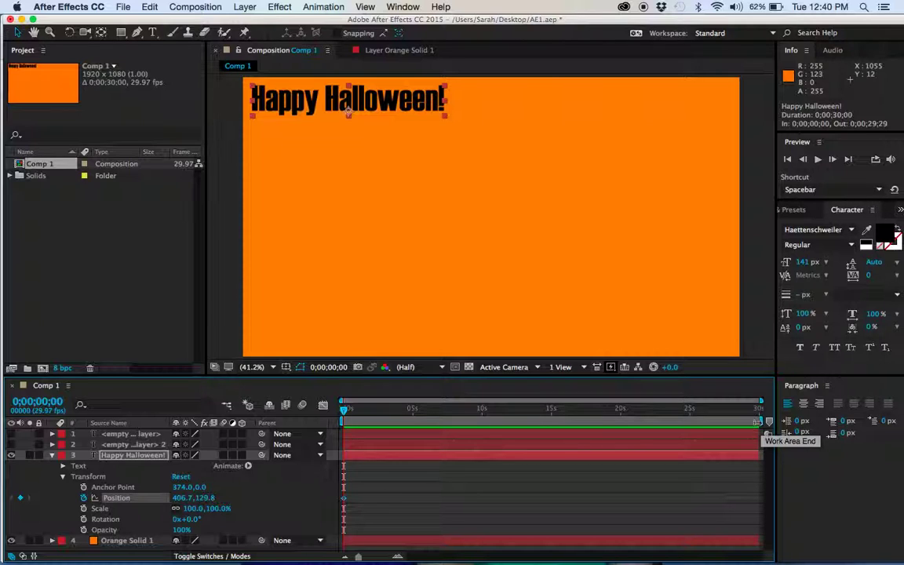
# Step: Shorten the composition's work area so that it ends at about 0;00;09;19
pyautogui.moveTo(759, 422); pyautogui.dragTo(472, 423)
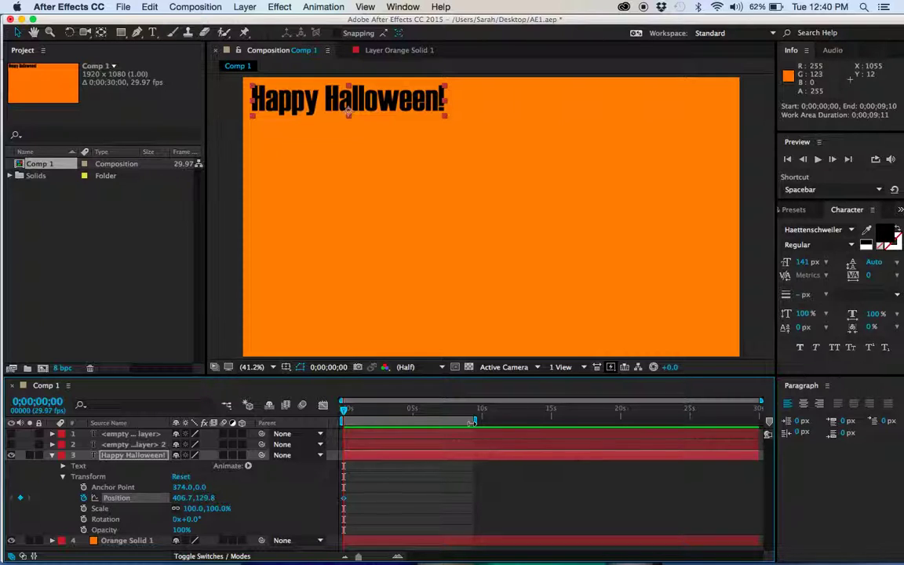
pyautogui.press('n')
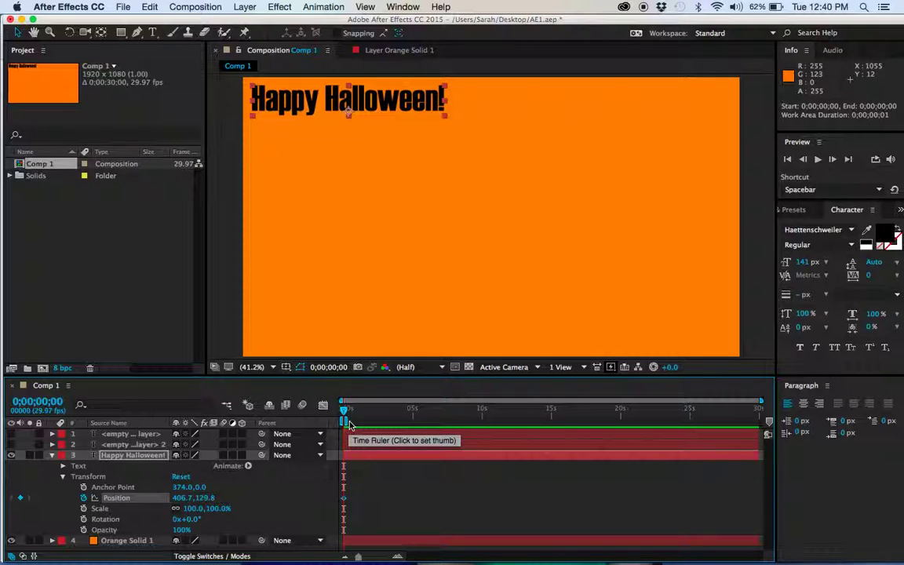
pyautogui.moveTo(349, 422); pyautogui.dragTo(478, 427)
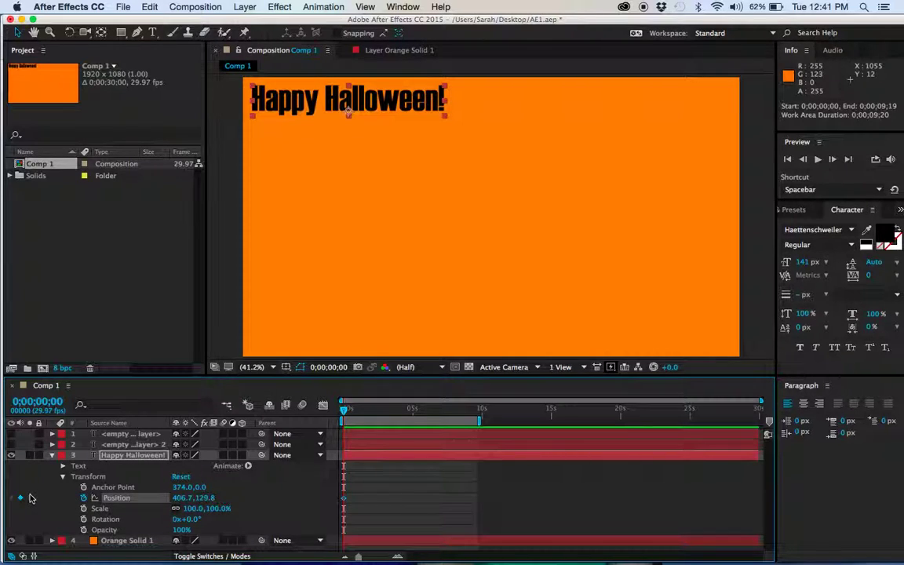
# Step: Show only the text layer's Position property and, at 0;00;01;05, move the text horizontally to the frame's upper-right corner, at about 1540, 129.8
pyautogui.click(52, 455)
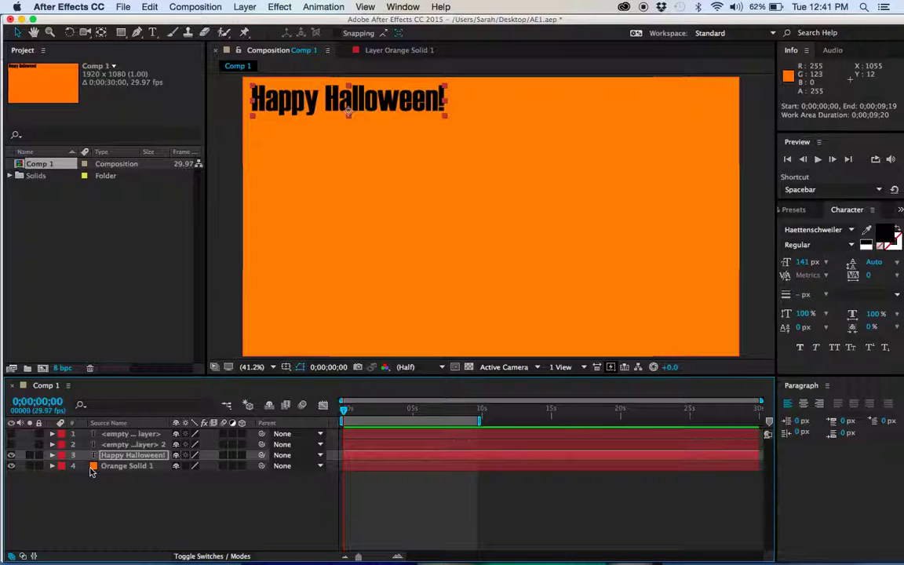
pyautogui.press('p')
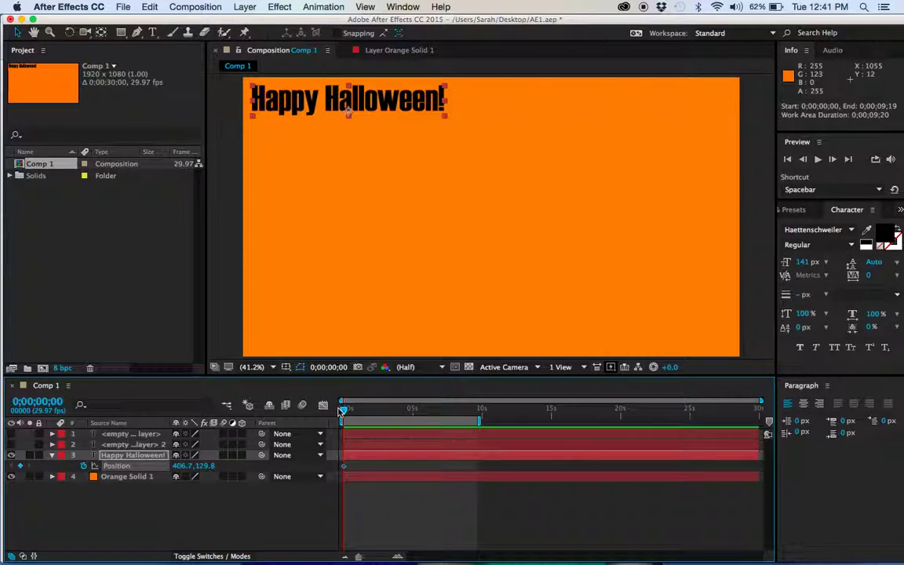
pyautogui.moveTo(343, 410); pyautogui.dragTo(362, 413)
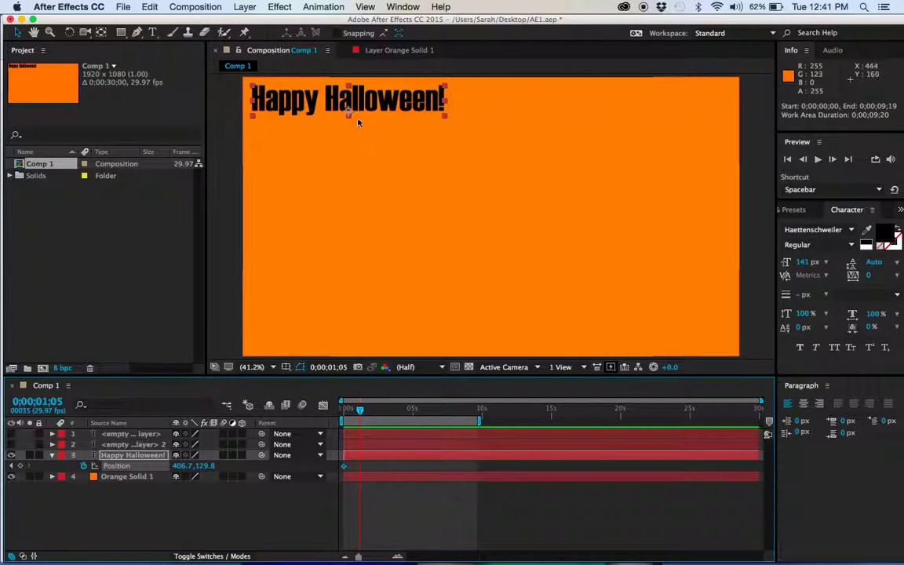
pyautogui.click(343, 96)
pyautogui.click(357, 100)
pyautogui.moveTo(358, 99); pyautogui.dragTo(449, 93)
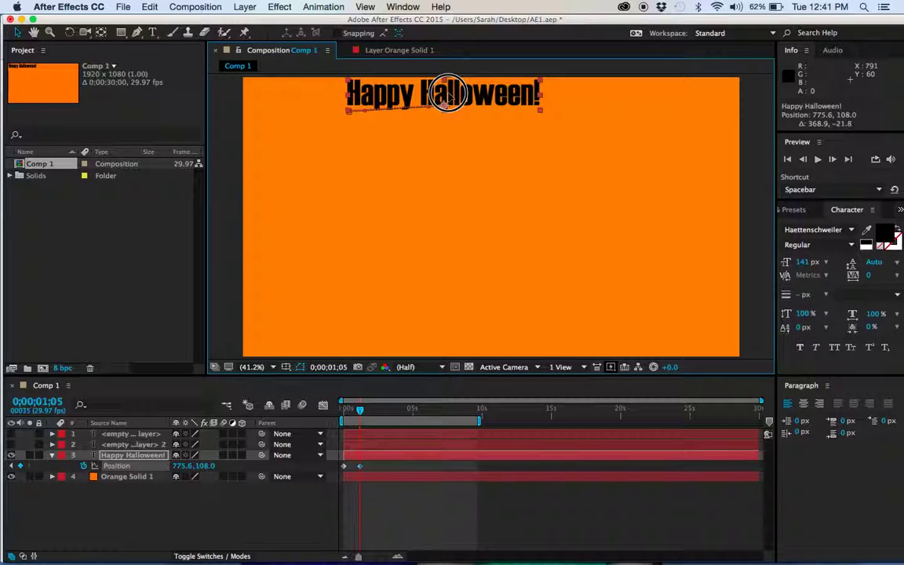
pyautogui.moveTo(449, 94); pyautogui.dragTo(647, 94)
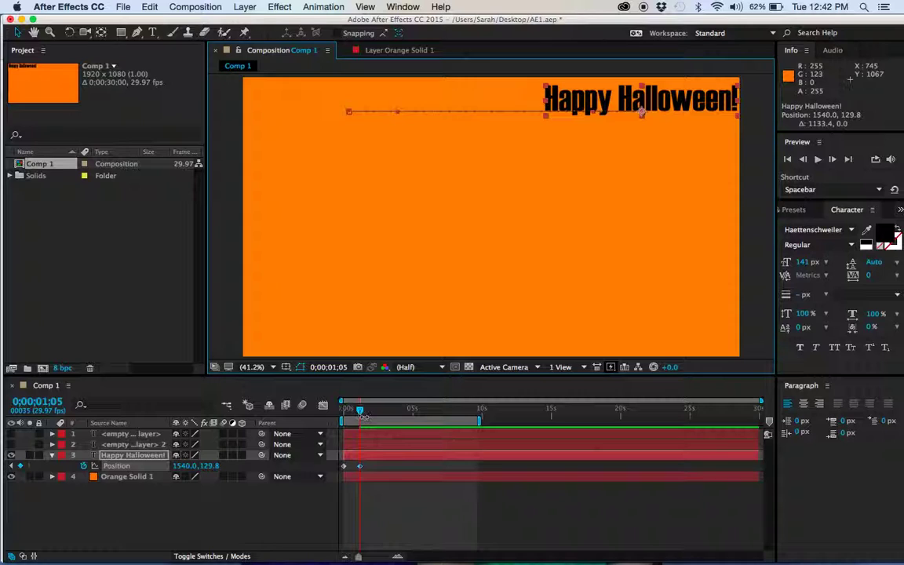
# Step: At 0;00;02;12, move the Happy Halloween! text straight down to the frame's lower-right corner, at about 1540, 1069.1
pyautogui.moveTo(359, 411); pyautogui.dragTo(377, 410)
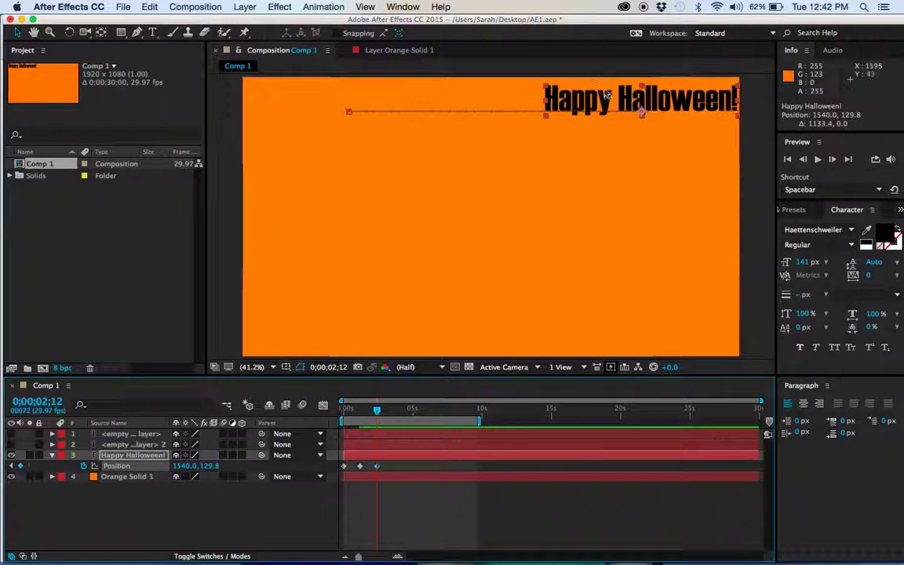
pyautogui.click(606, 102)
pyautogui.moveTo(606, 102); pyautogui.dragTo(716, 349)
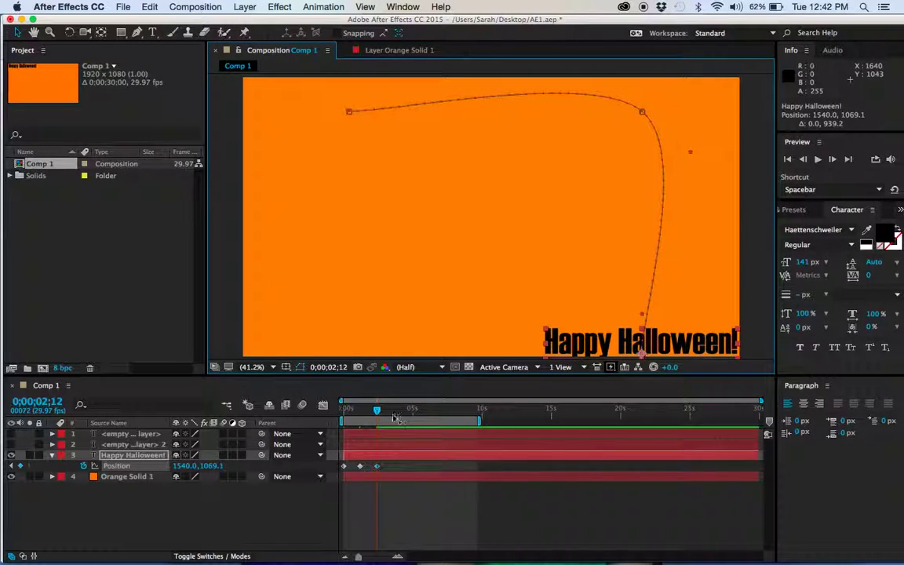
# Step: Add a Position keyframe at 0;00;03;15 and move the text horizontally to the frame's lower-left corner, at about 392.1, 1069.1
pyautogui.moveTo(377, 412); pyautogui.dragTo(393, 409)
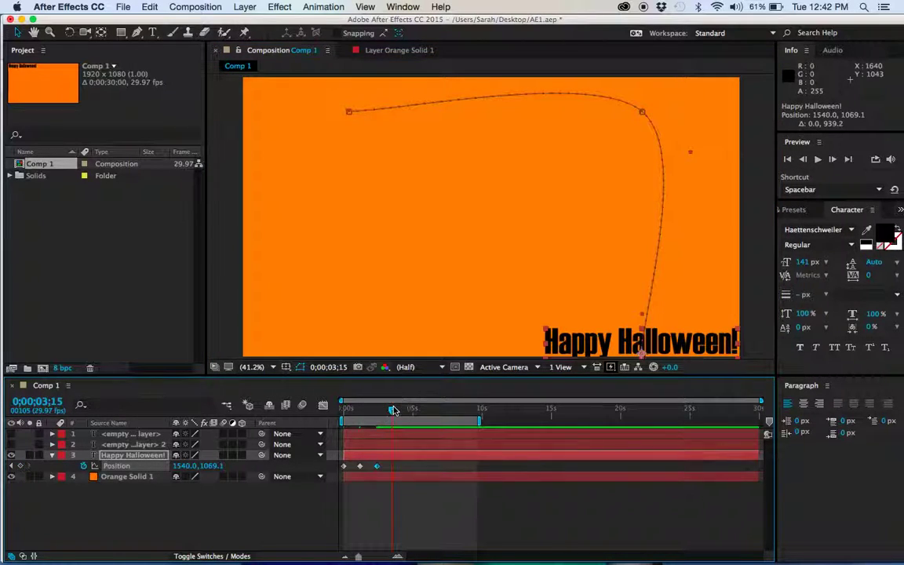
pyautogui.click(393, 469)
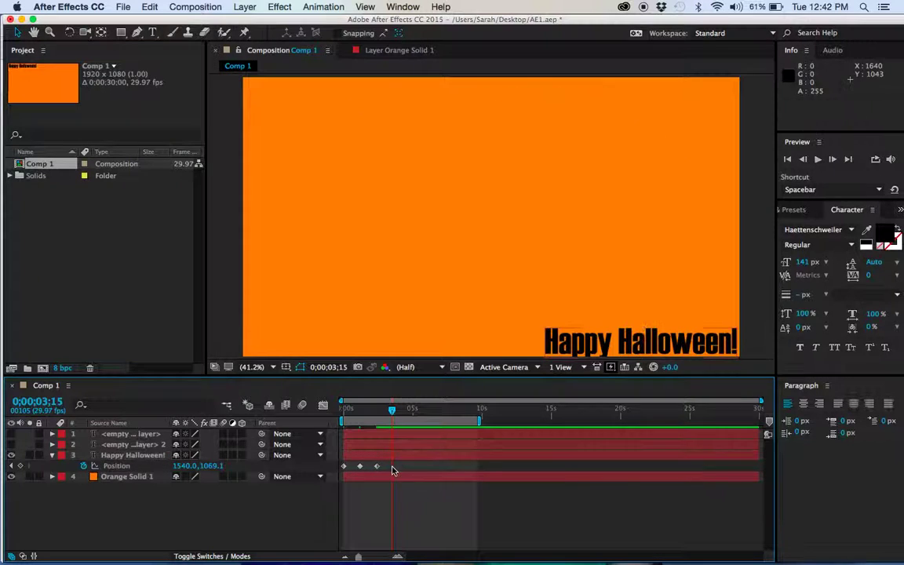
pyautogui.click(21, 465)
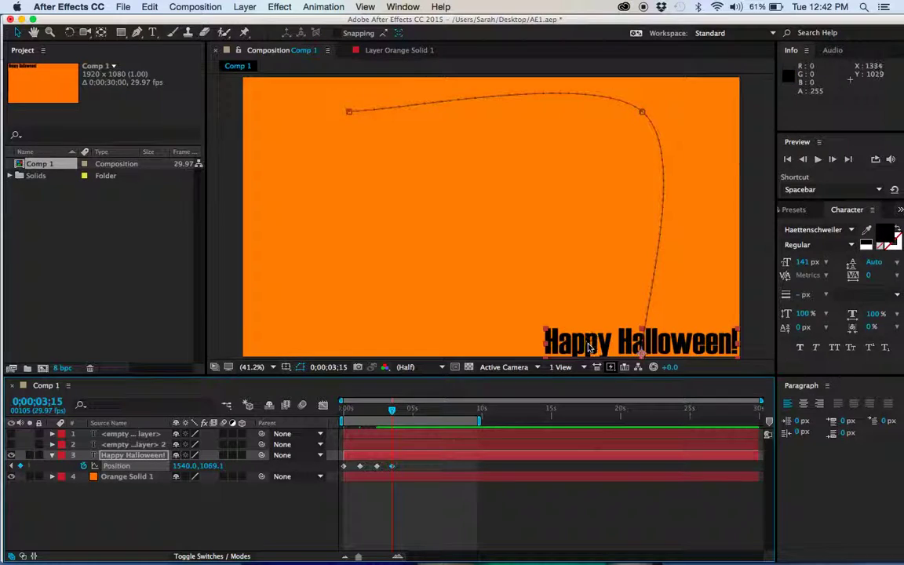
pyautogui.moveTo(562, 340); pyautogui.dragTo(293, 312)
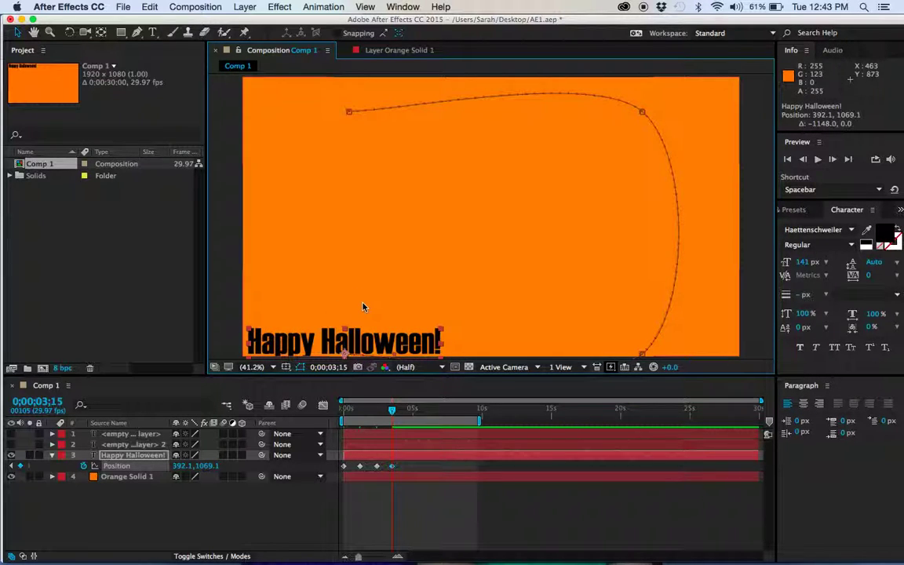
# Step: Add a Position keyframe at 0;00;04;13 and move the text straight up to the frame's upper-left corner, at about 392.1, 139.6
pyautogui.click(392, 410)
pyautogui.moveTo(393, 410); pyautogui.dragTo(406, 414)
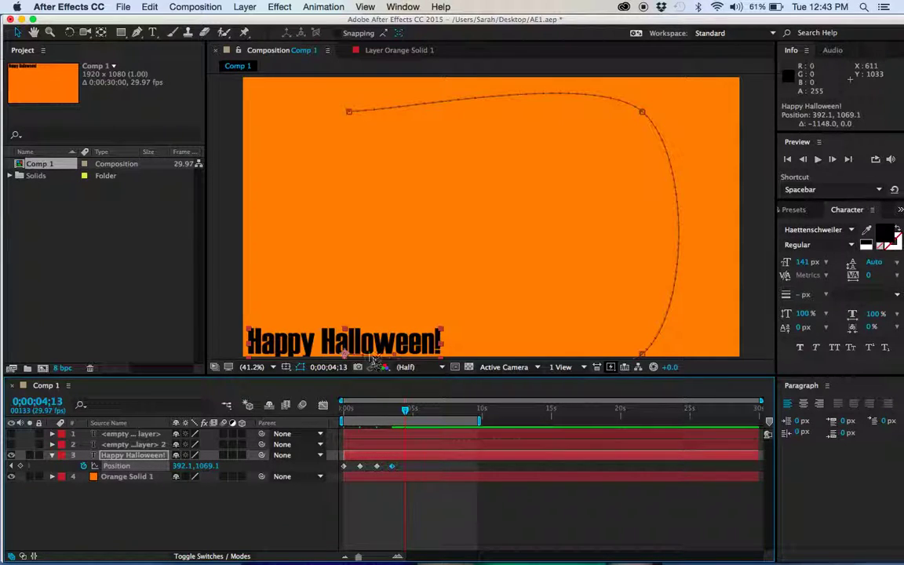
pyautogui.click(355, 338)
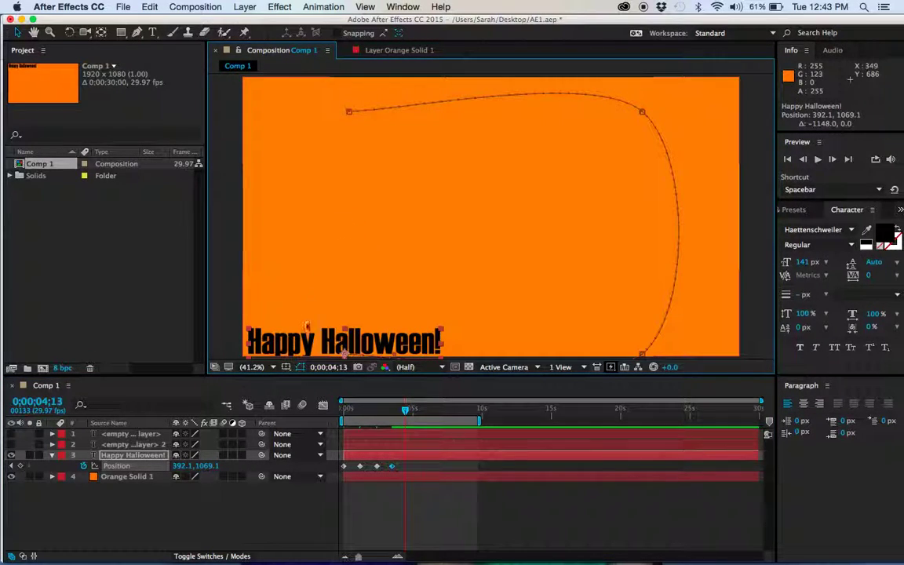
pyautogui.click(21, 466)
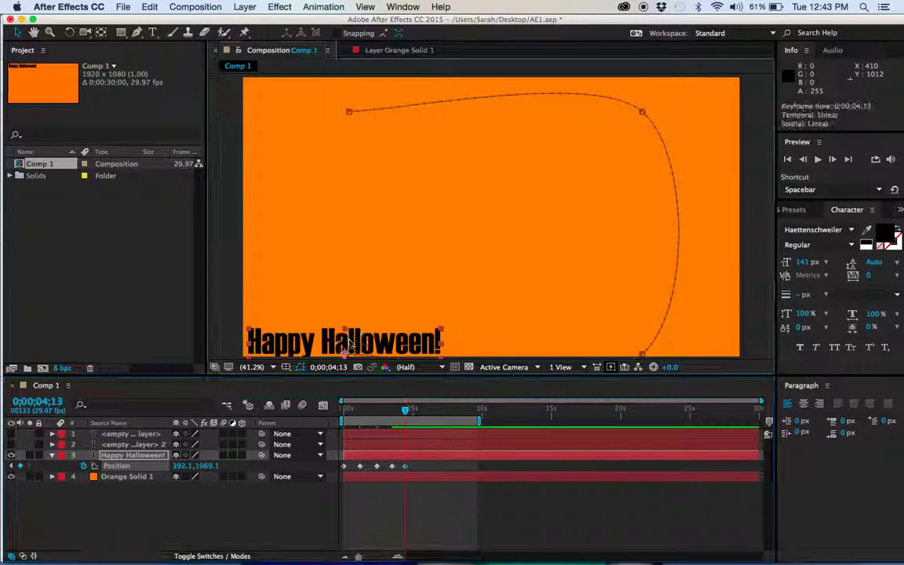
pyautogui.moveTo(344, 347); pyautogui.dragTo(345, 228)
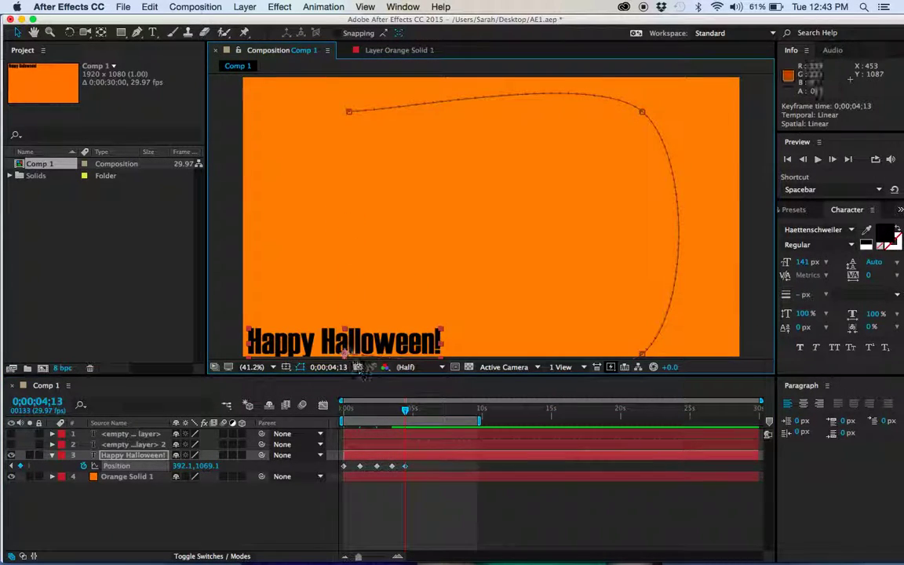
pyautogui.doubleClick(330, 336)
pyautogui.click(345, 342)
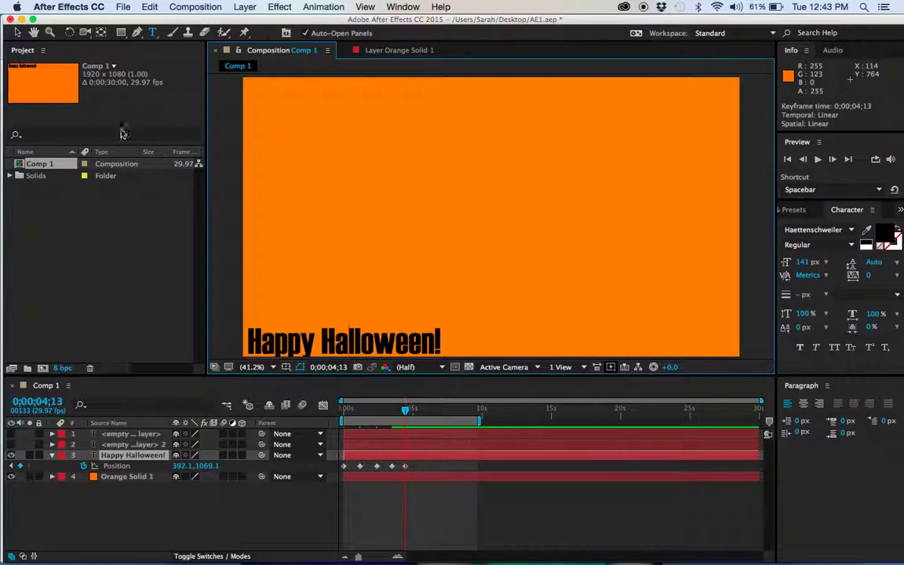
pyautogui.click(18, 33)
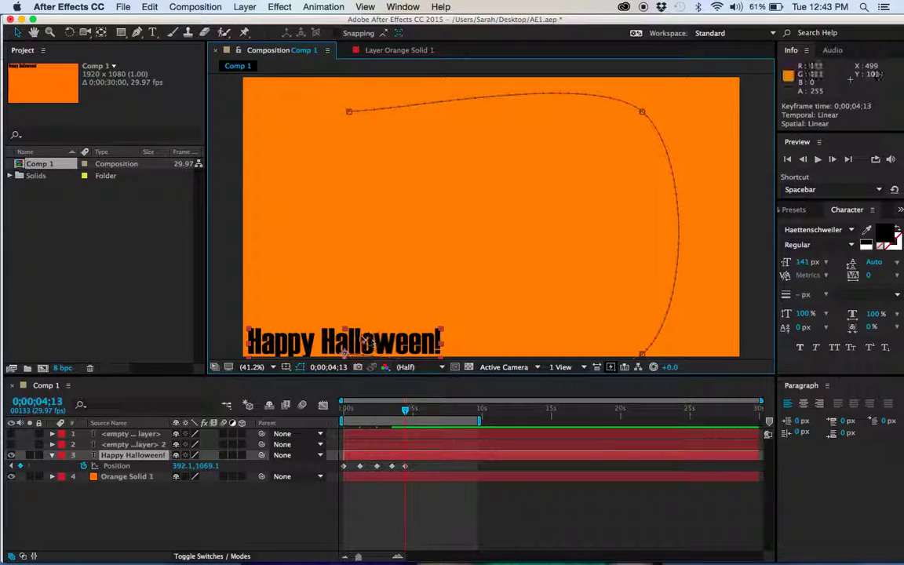
pyautogui.click(354, 342)
pyautogui.moveTo(355, 342); pyautogui.dragTo(346, 279)
pyautogui.moveTo(345, 199); pyautogui.dragTo(332, 104)
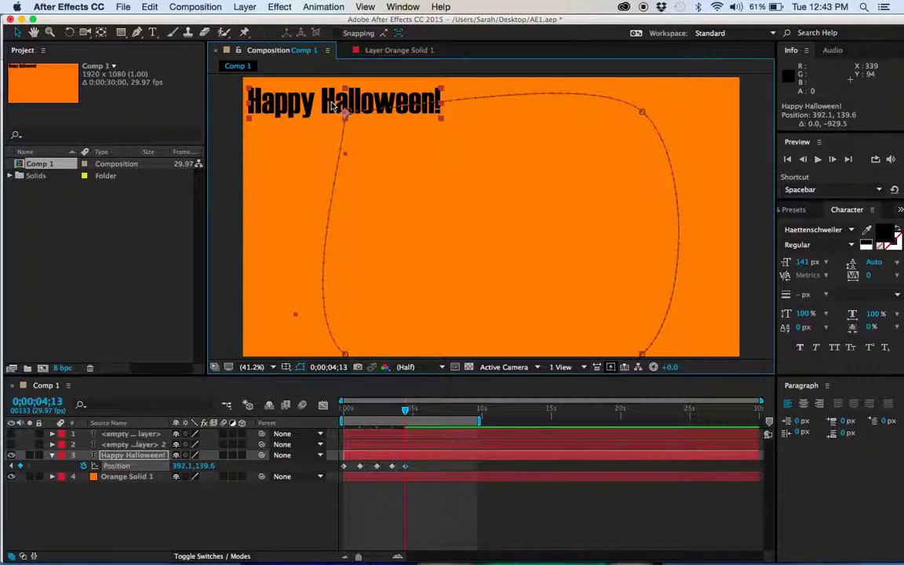
# Step: Preview the text animation from the start and shorten the work area to end at about 0;00;05;11
pyautogui.moveTo(405, 409); pyautogui.dragTo(343, 407)
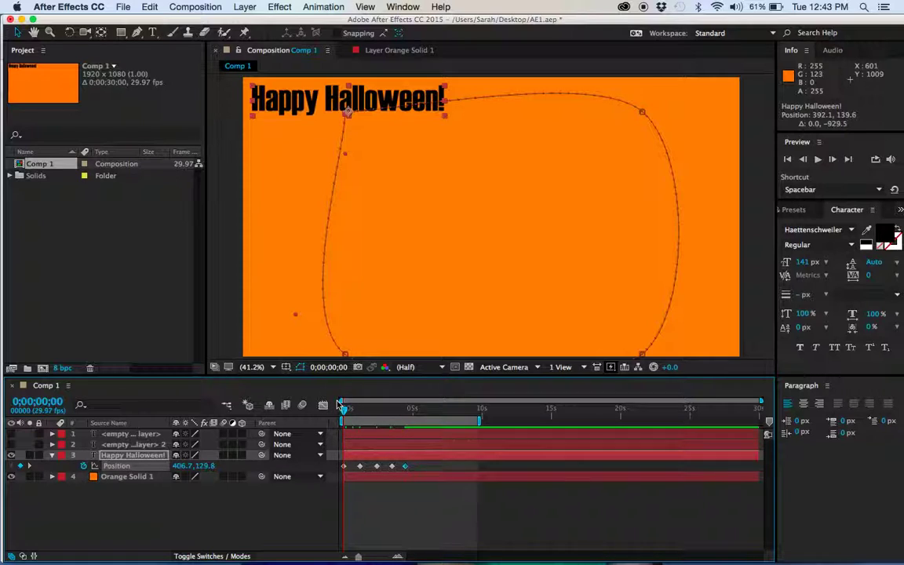
pyautogui.press('space')
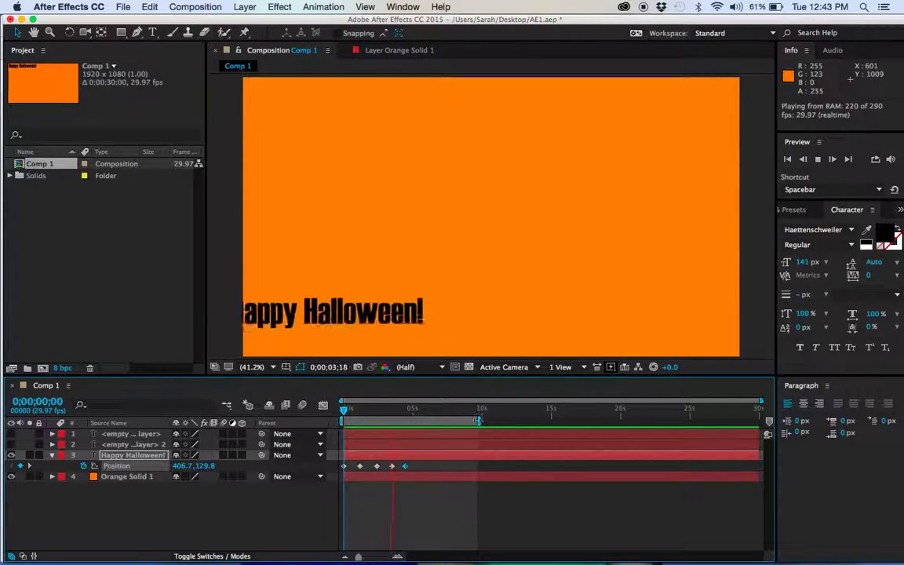
pyautogui.moveTo(478, 421); pyautogui.dragTo(420, 421)
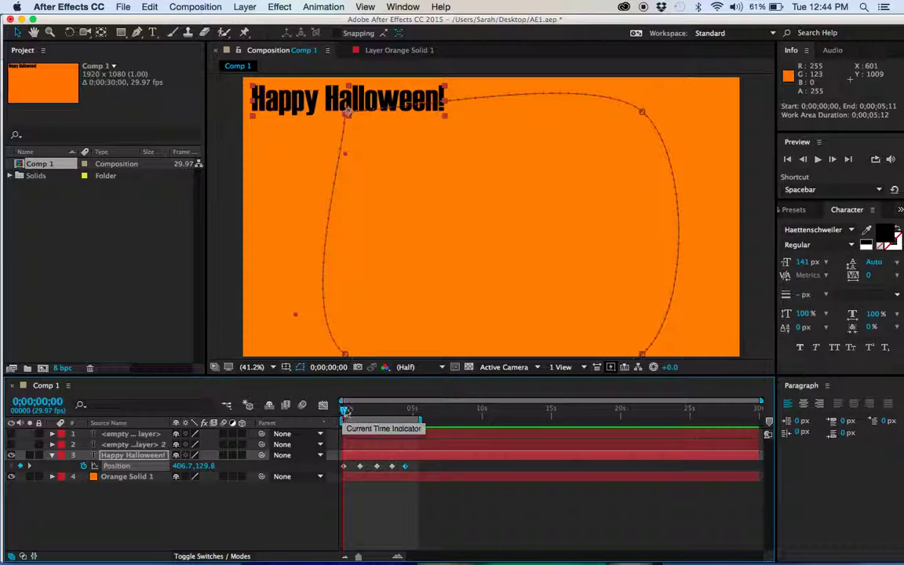
pyautogui.press('space')
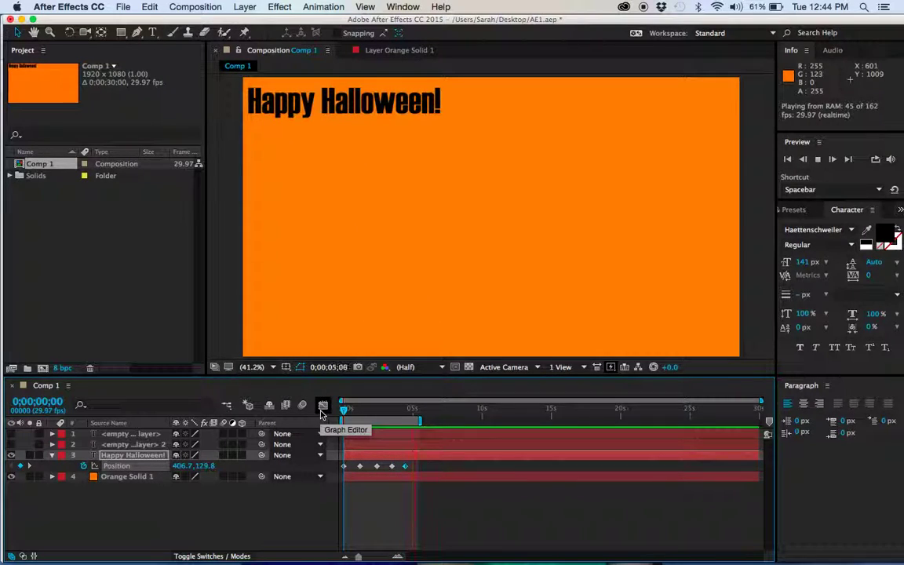
pyautogui.press('space')
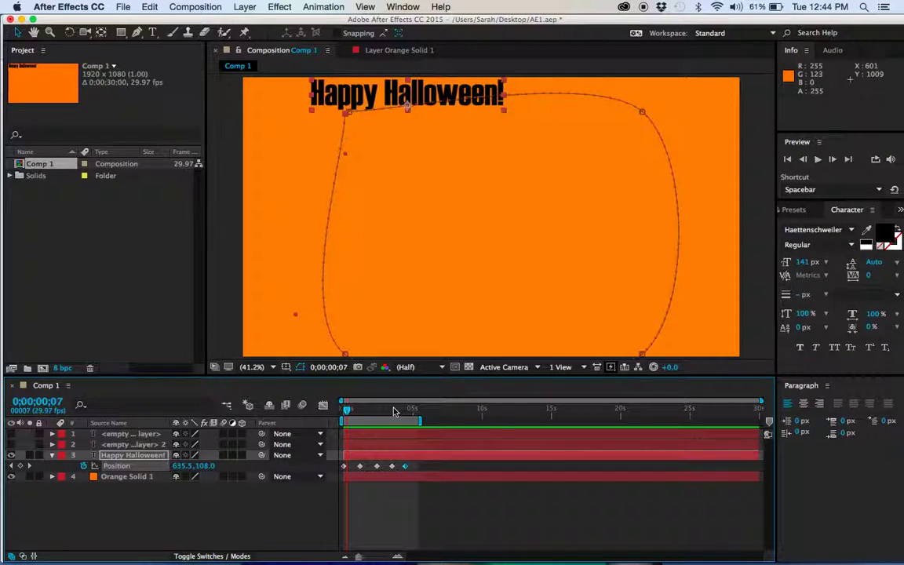
# Step: Set the spatial interpolation of all five Happy Halloween! Position keyframes to Linear and preview the animation from the start
pyautogui.click(428, 494)
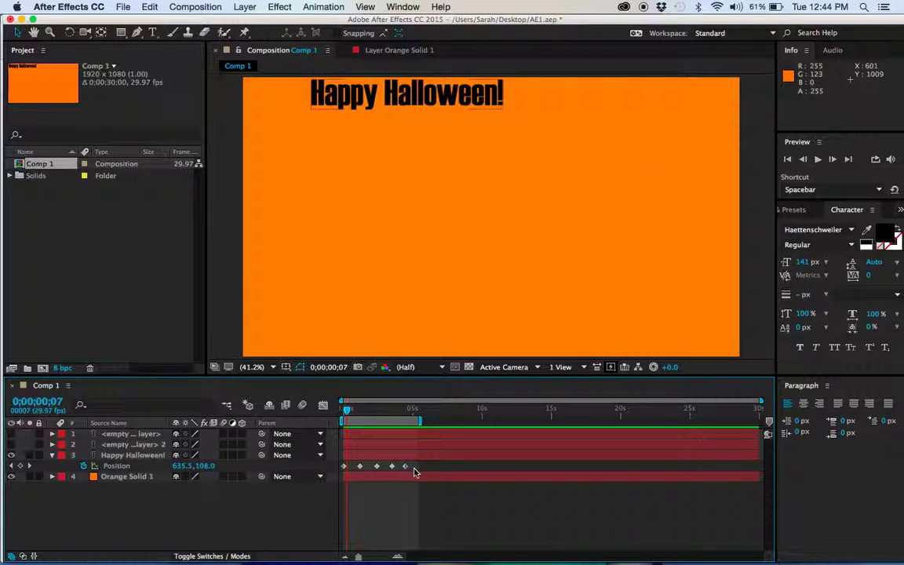
pyautogui.moveTo(424, 469); pyautogui.dragTo(335, 466)
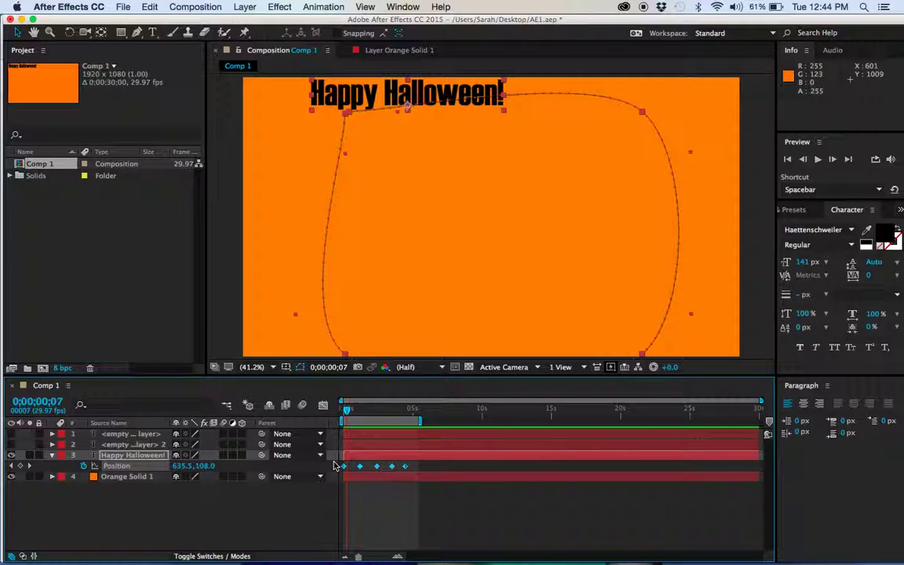
pyautogui.rightClick(393, 468)
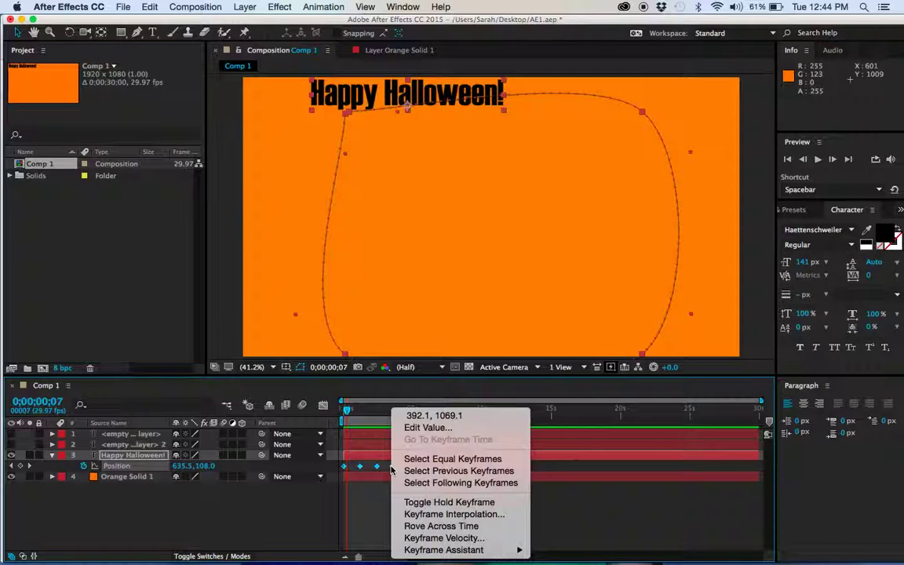
pyautogui.click(454, 515)
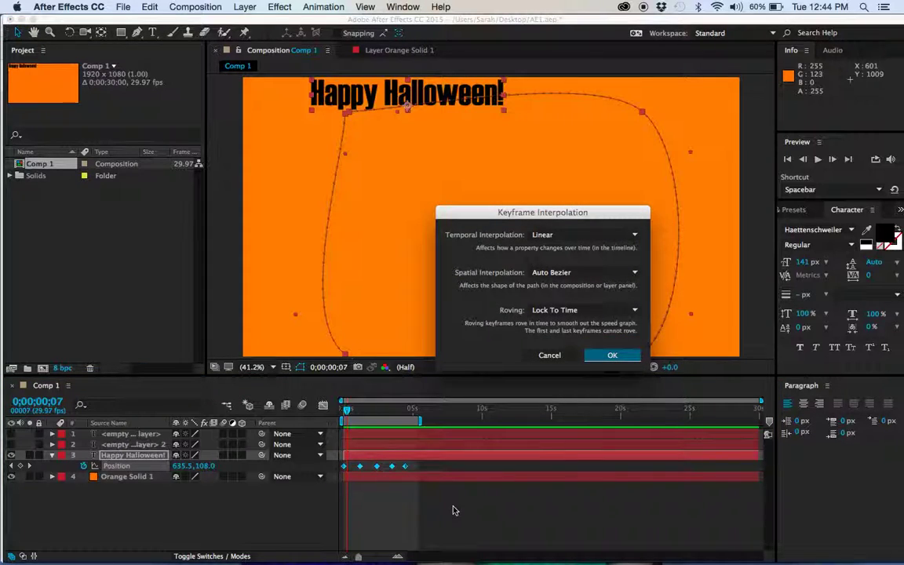
pyautogui.click(636, 273)
pyautogui.click(602, 306)
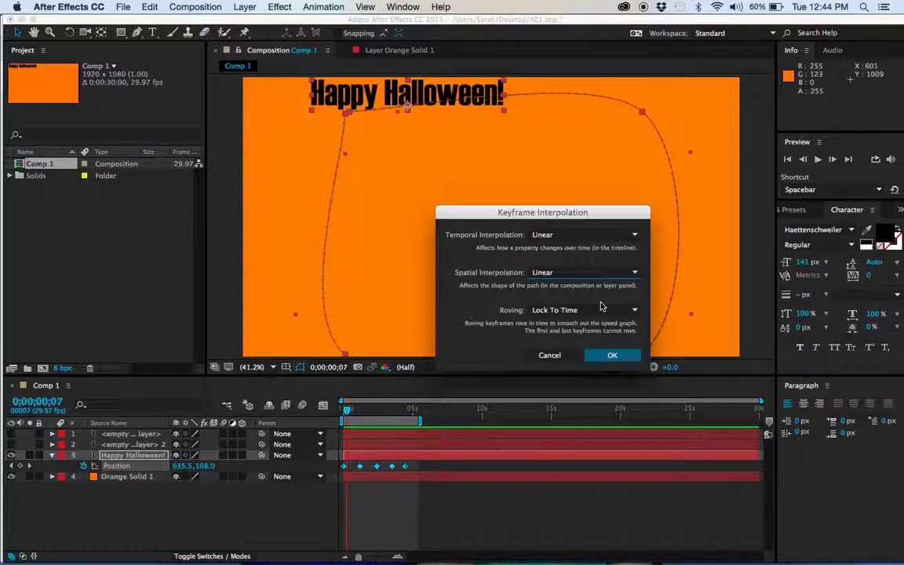
pyautogui.click(613, 355)
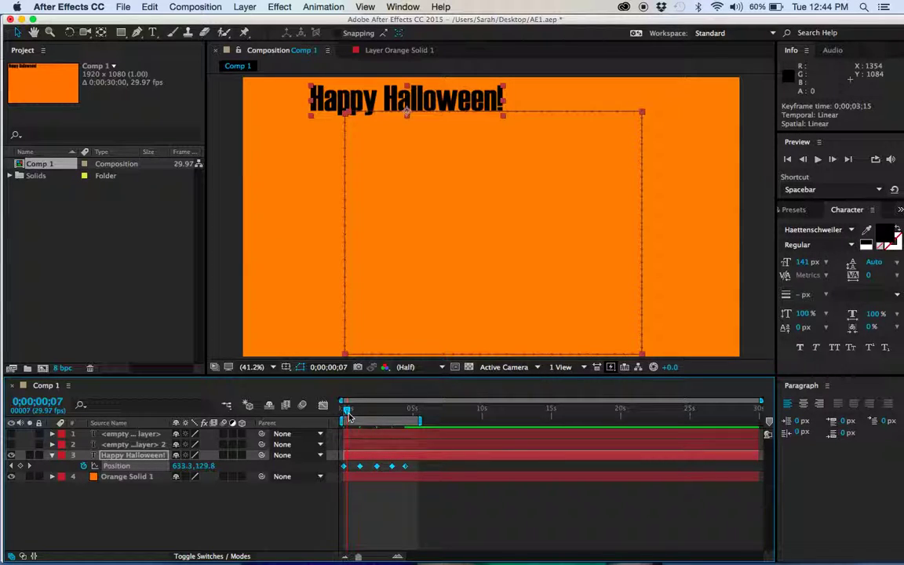
pyautogui.press('space')
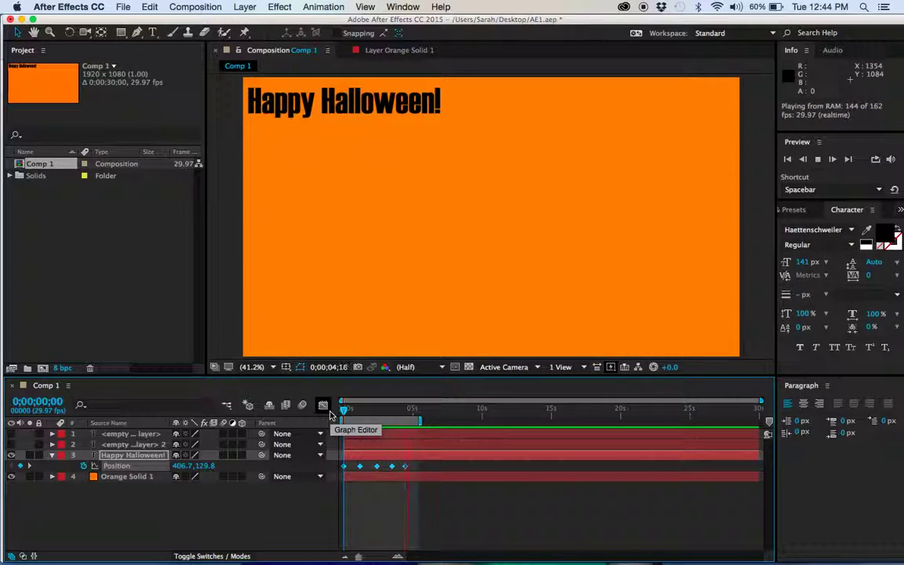
pyautogui.press('space')
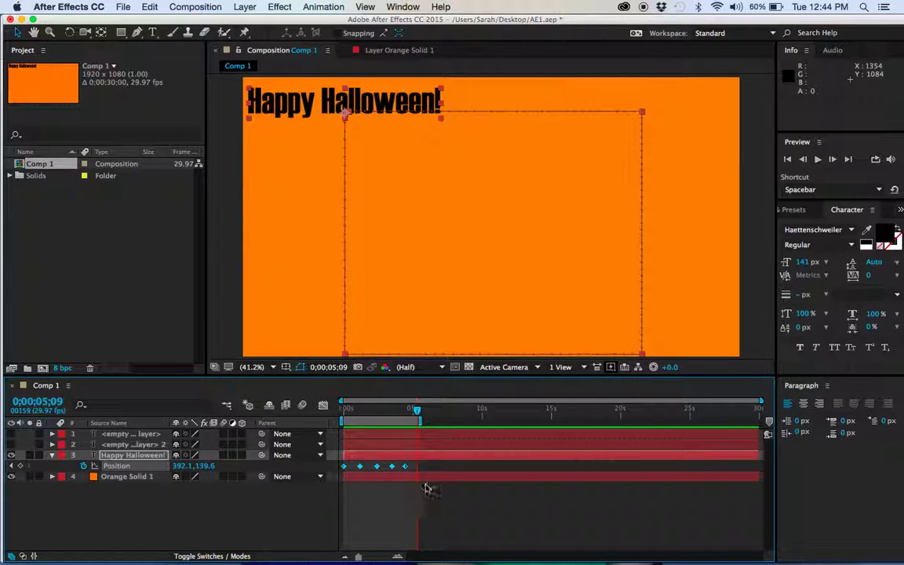
# Step: Make the selected Happy Halloween! Position keyframes rove across time and preview the animation from the start
pyautogui.moveTo(415, 470); pyautogui.dragTo(342, 464)
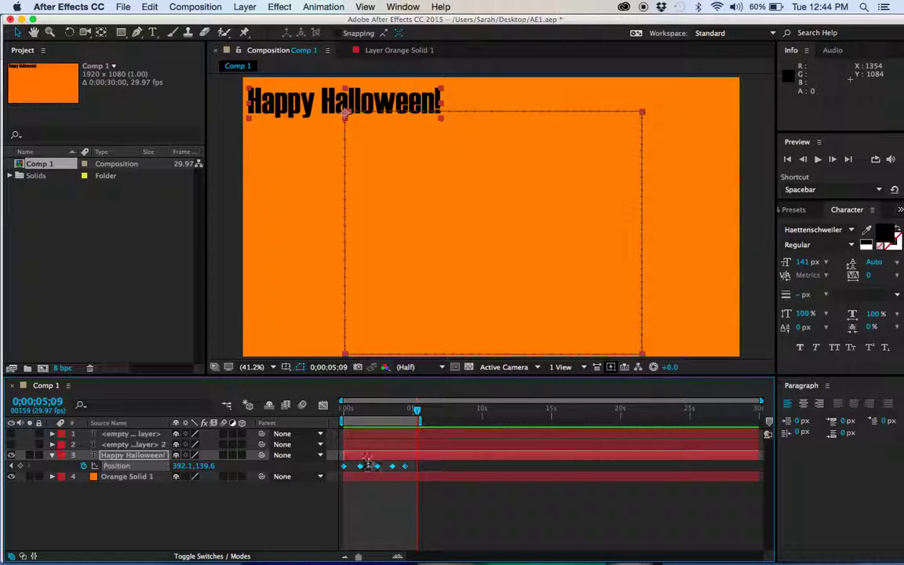
pyautogui.rightClick(378, 467)
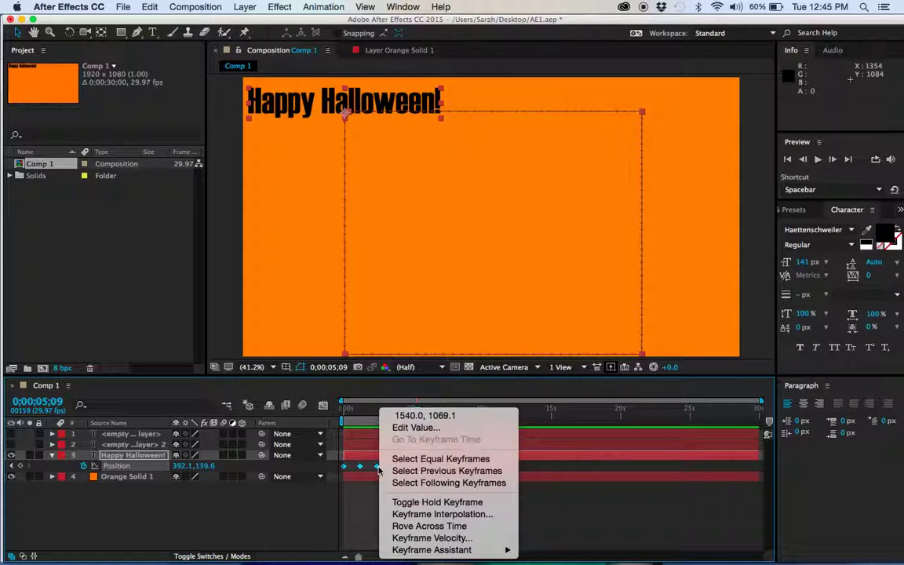
pyautogui.moveTo(434, 550)
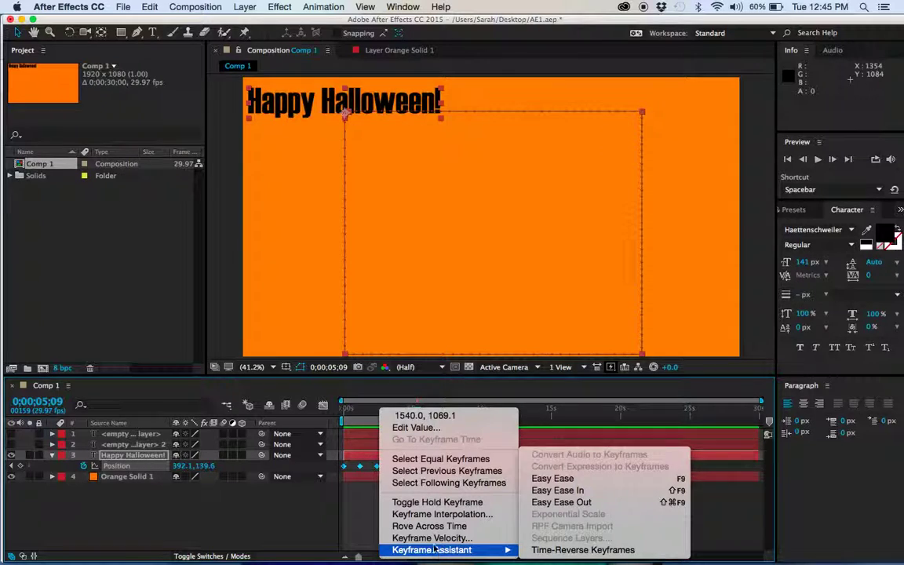
pyautogui.click(434, 527)
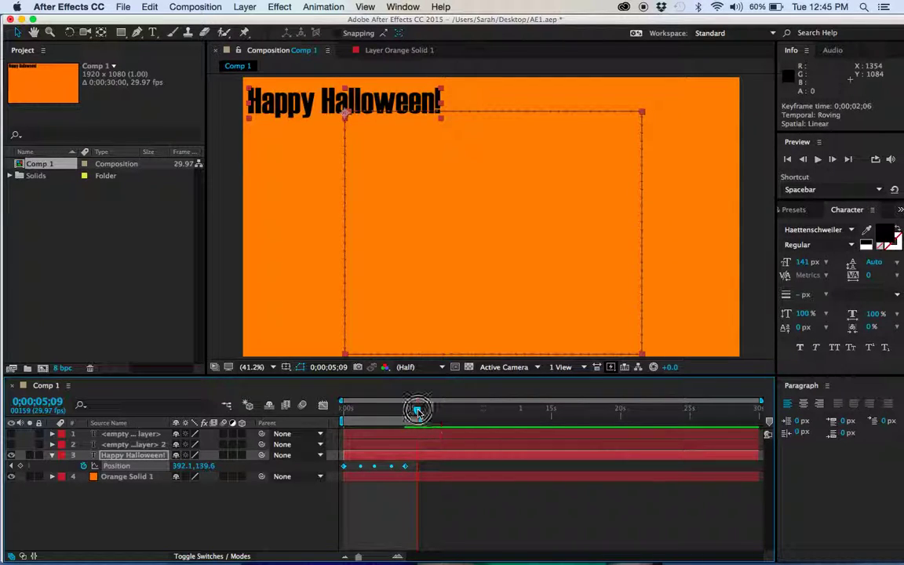
pyautogui.moveTo(418, 411); pyautogui.dragTo(329, 408)
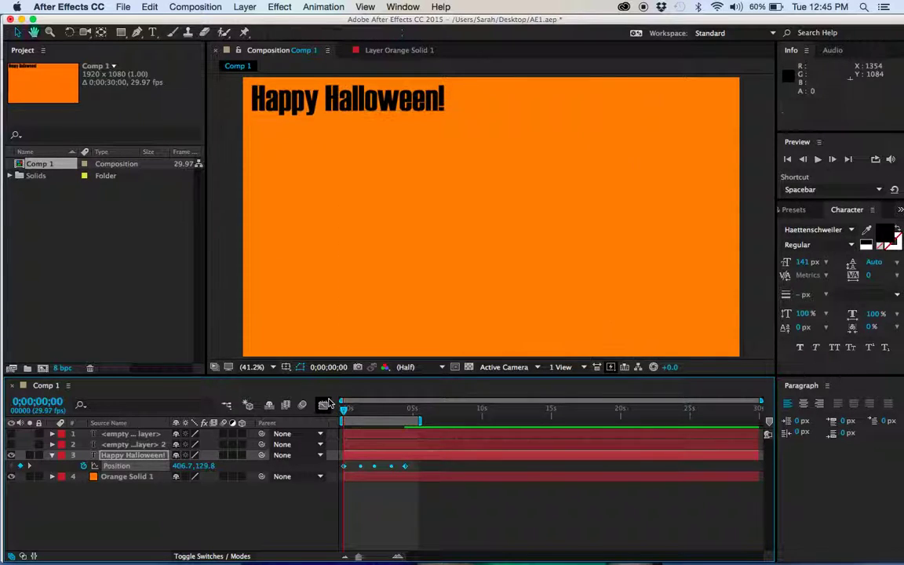
pyautogui.press('space')
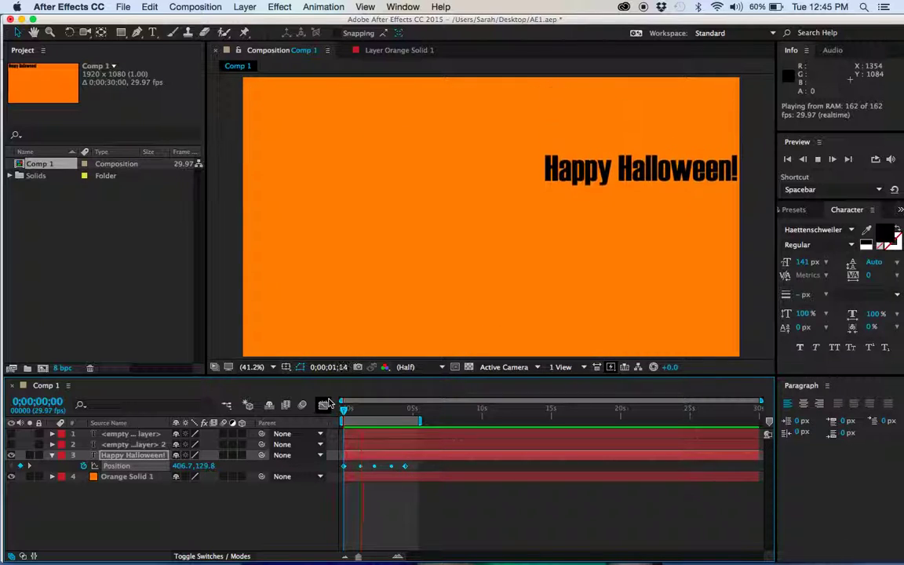
pyautogui.press('space')
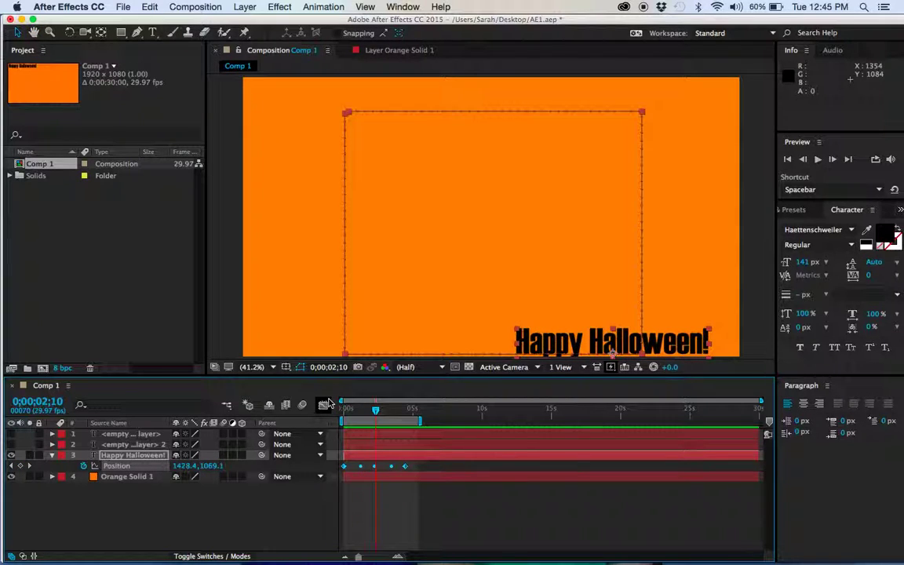